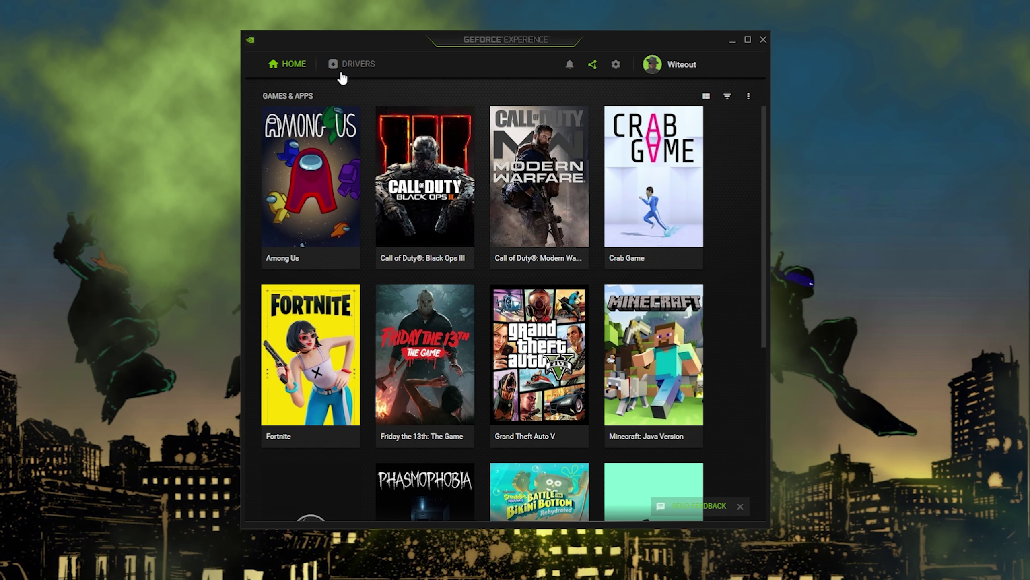
Step: Check GeForce Experience's Drivers page for a newer graphics driver, then minimize the window
left_click(350, 64)
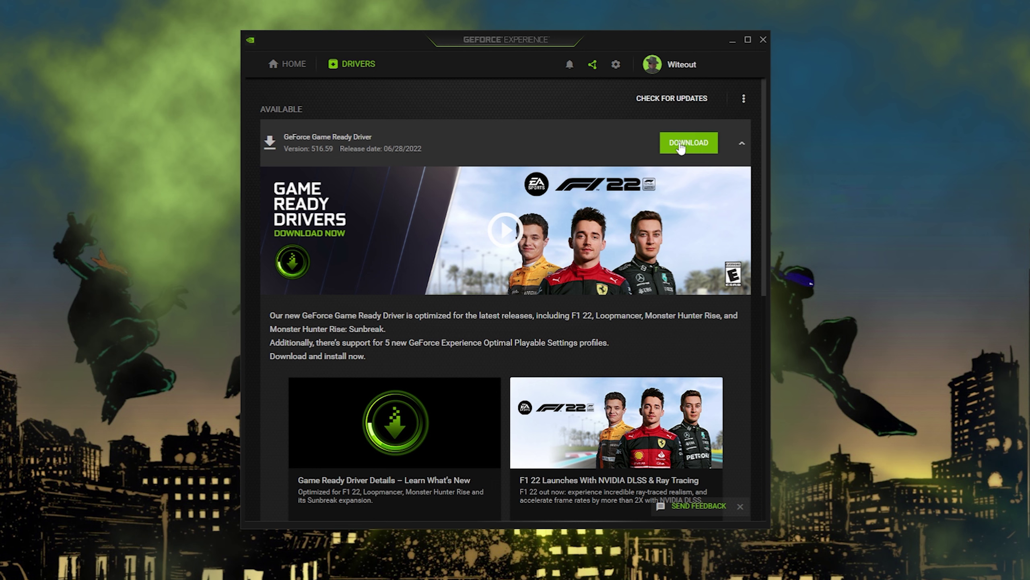
left_click(674, 100)
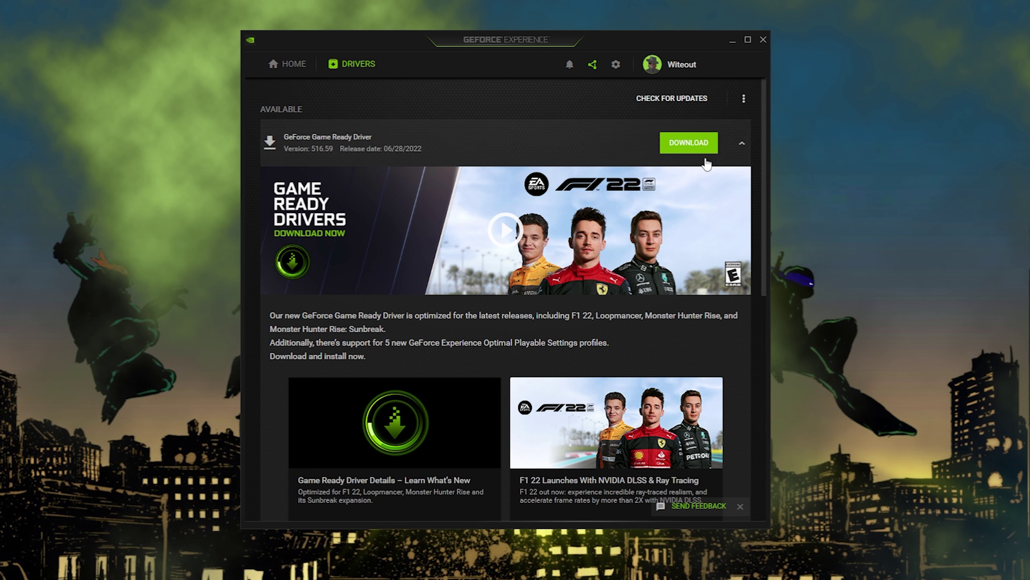
left_click(733, 45)
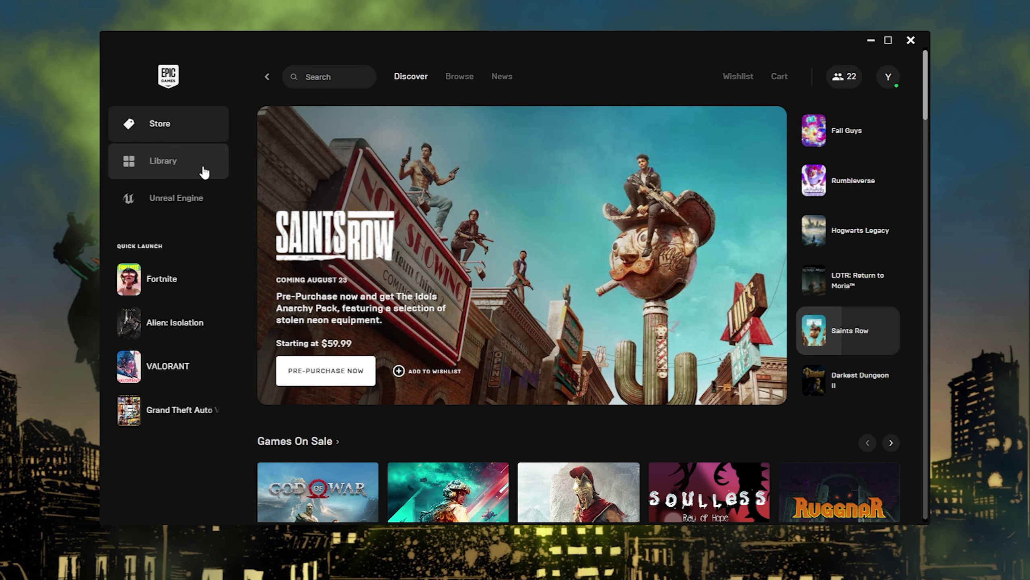
Step: Open Fortnite's installation Options from the Epic Games Launcher library
left_click(166, 160)
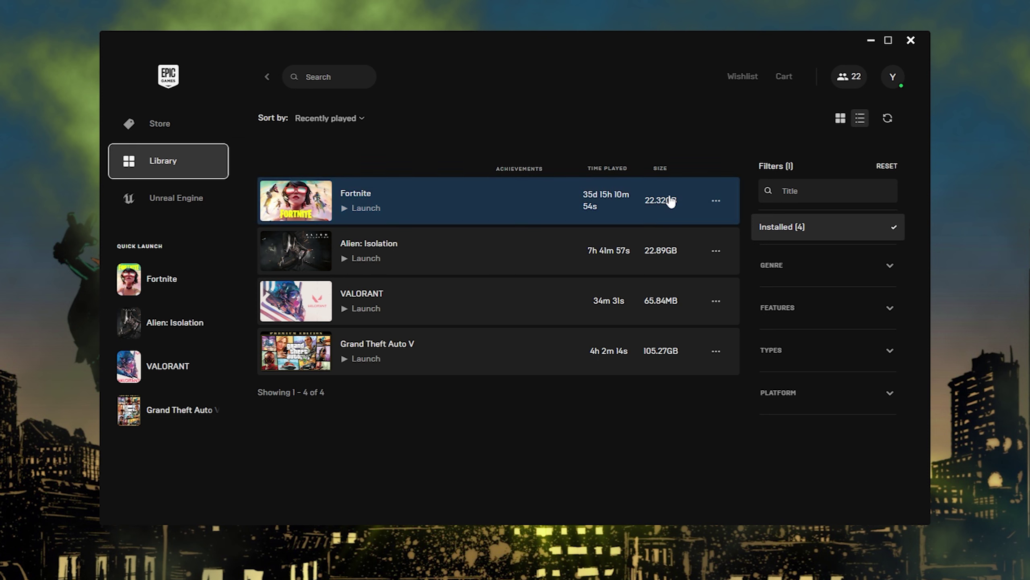
left_click(715, 203)
left_click(619, 308)
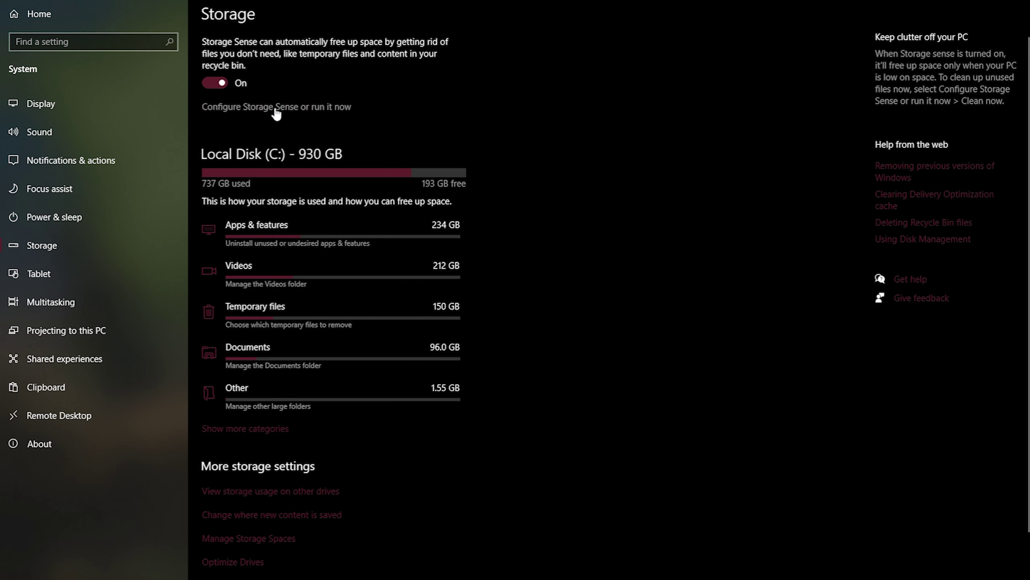
Step: Keep Storage Sense set to run during low free disk space
left_click(329, 108)
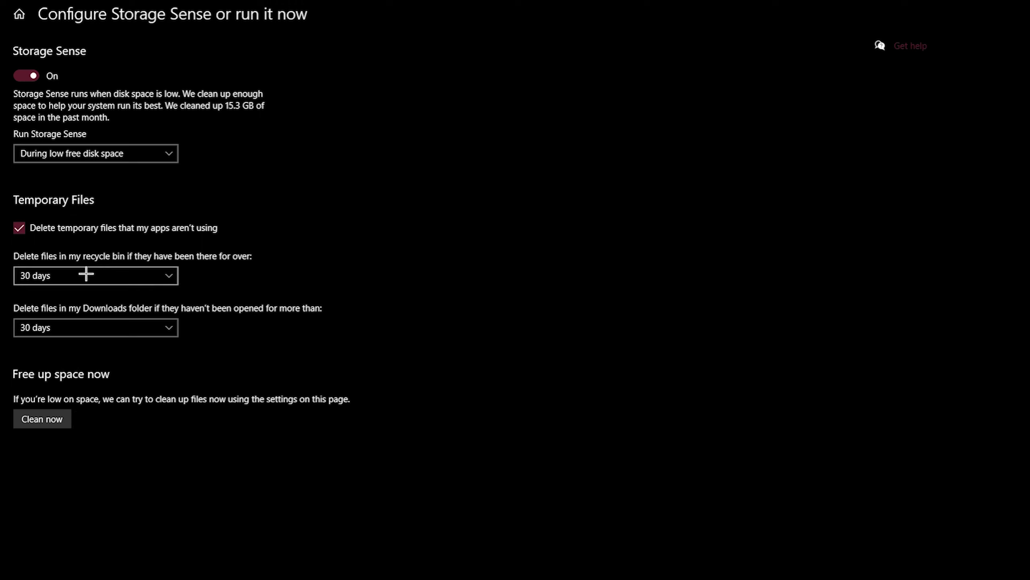
left_click(133, 158)
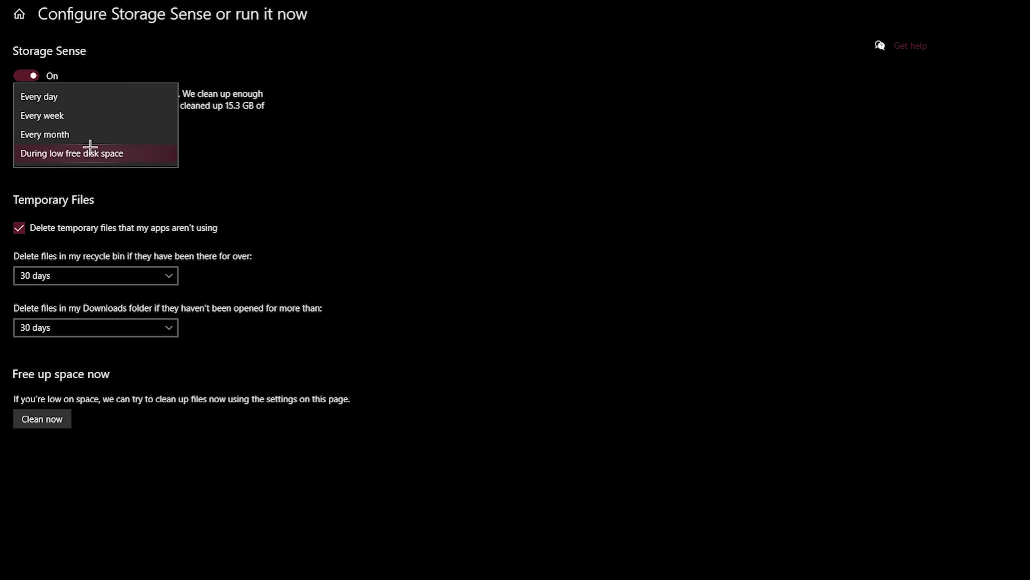
left_click(236, 217)
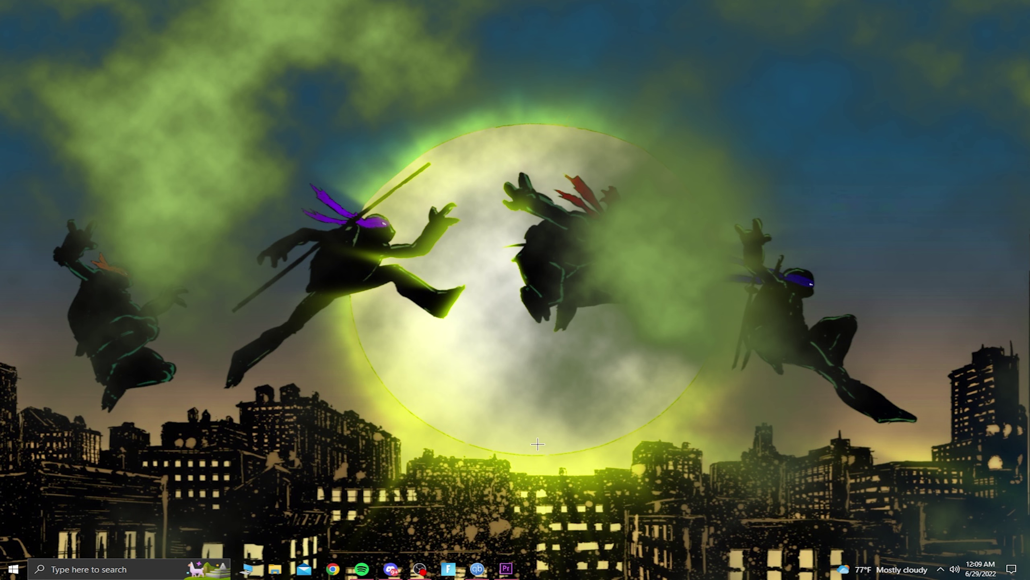
Step: Navigate to %localappdata%\FortniteGame\Saved\Config\WindowsClient in File Explorer
key("super+r")
left_click(531, 428)
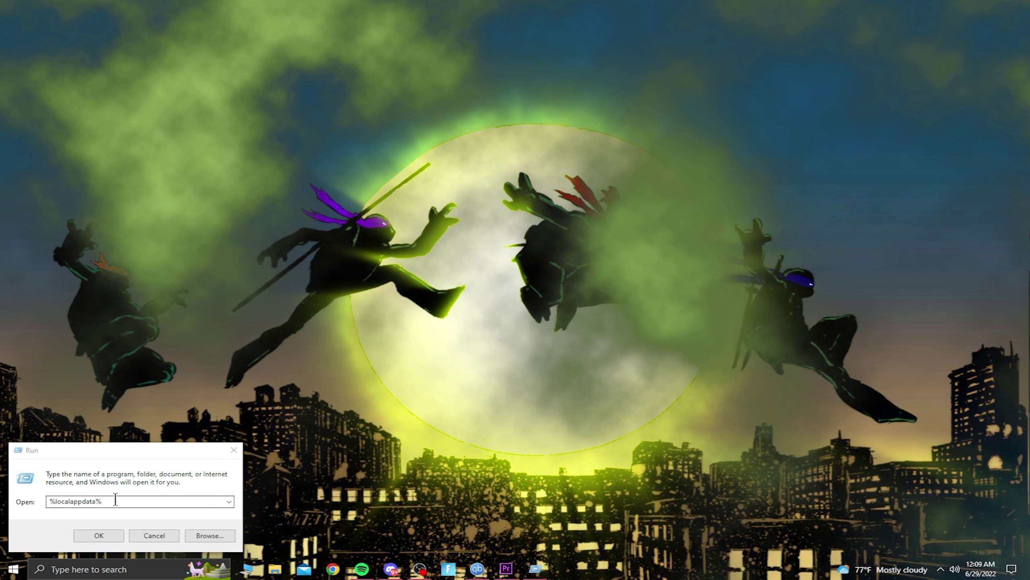
left_click(99, 535)
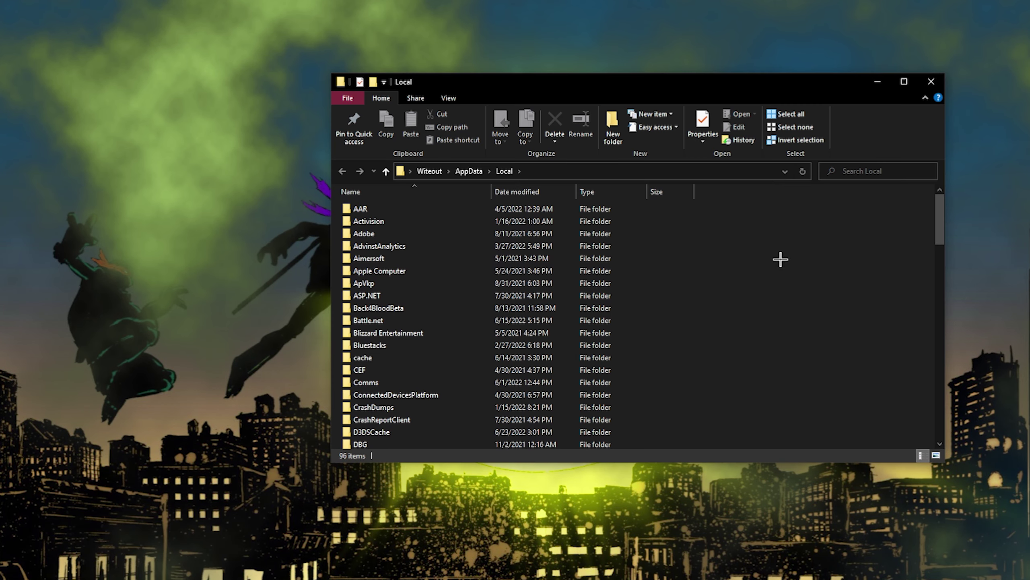
key("f")
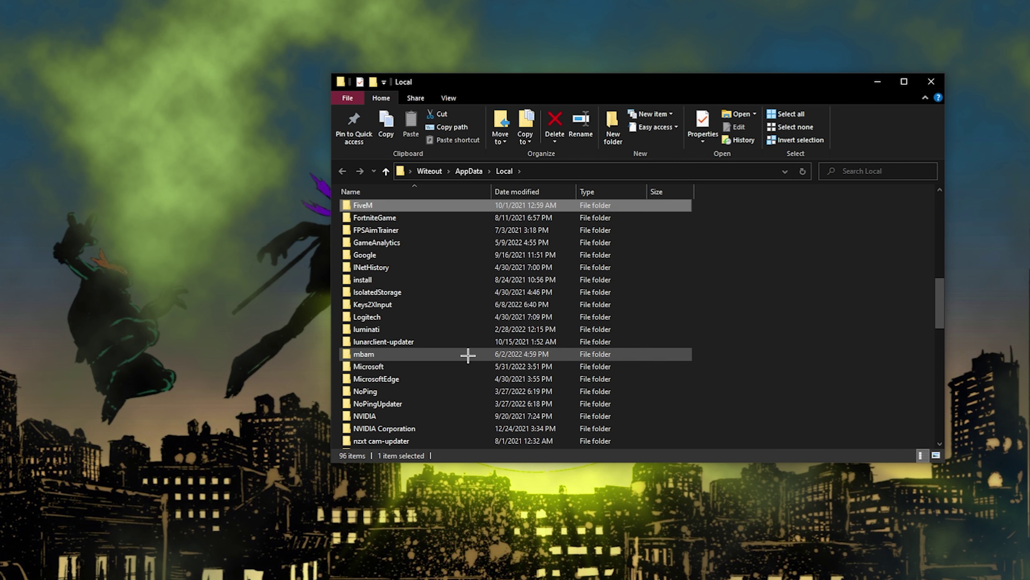
left_click(390, 217)
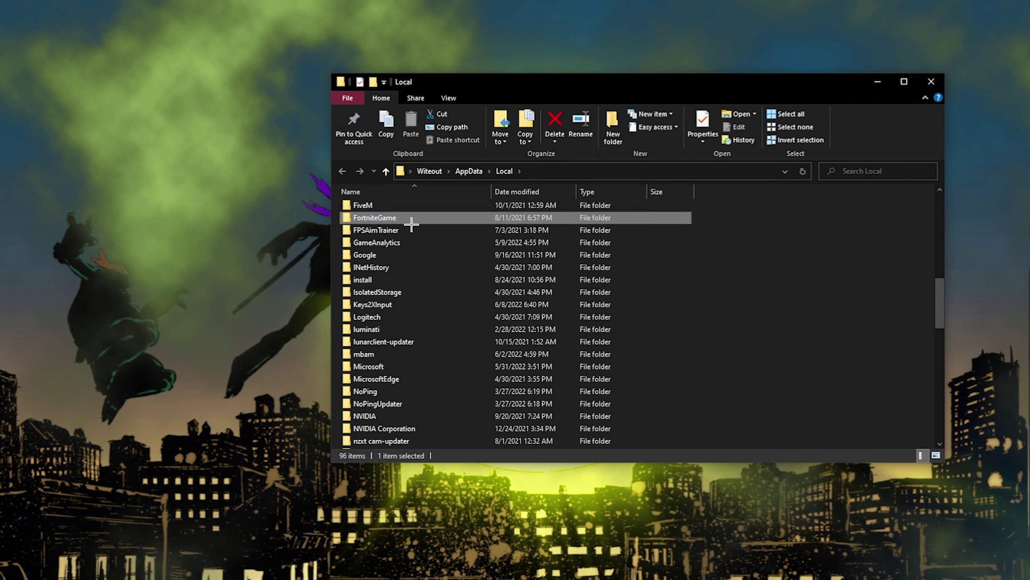
double_click(408, 218)
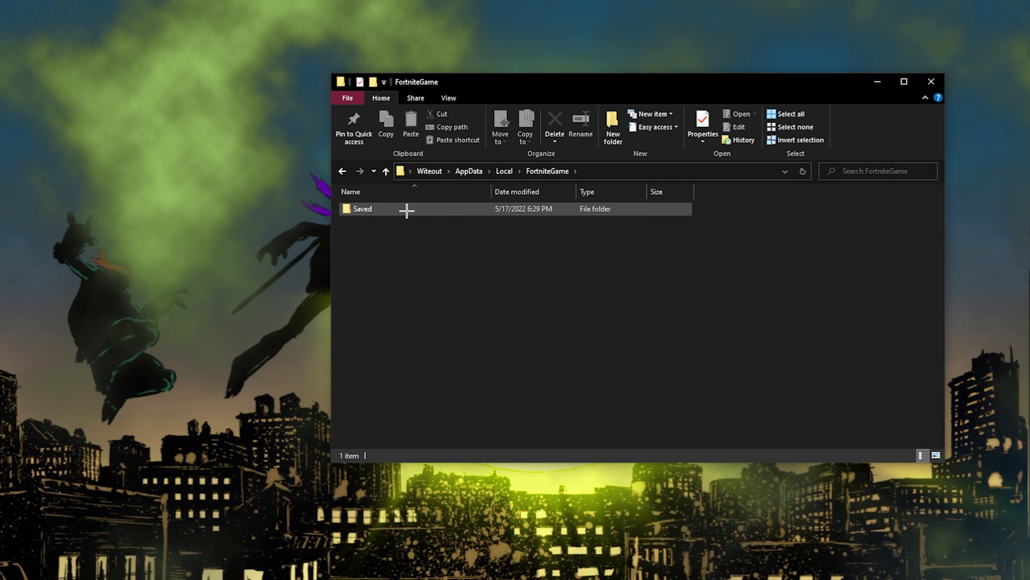
double_click(406, 209)
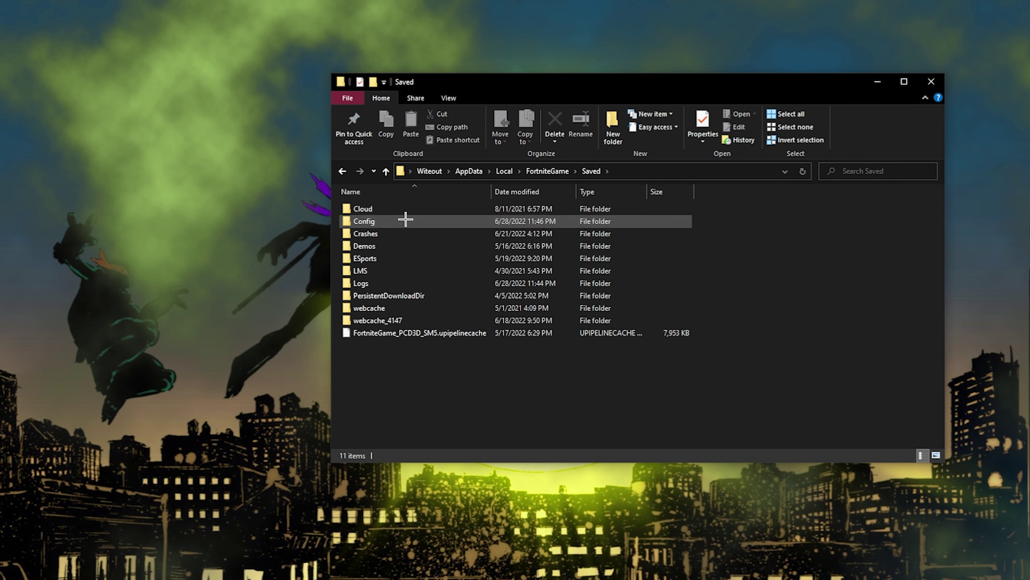
double_click(406, 221)
double_click(405, 221)
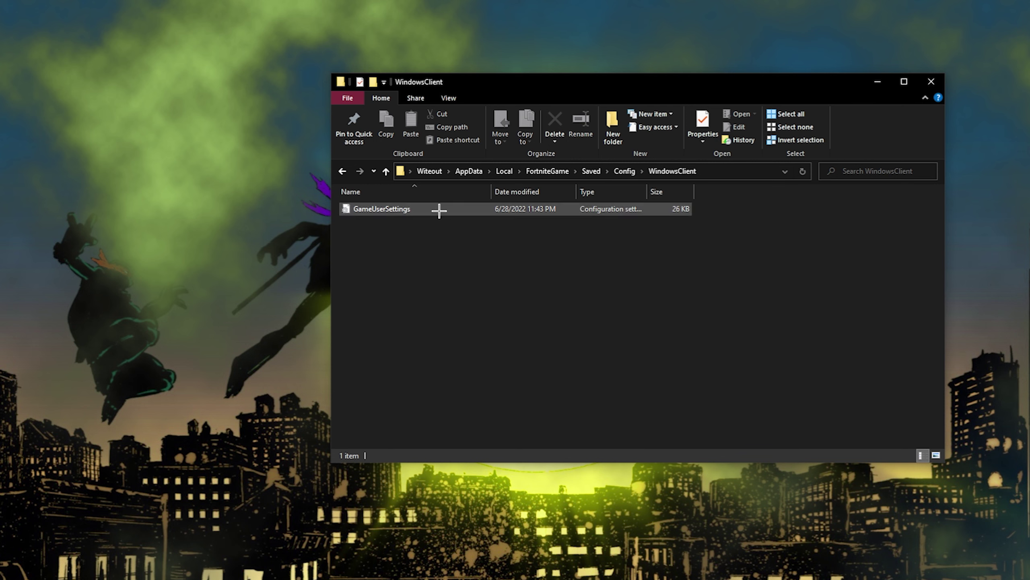
Step: Clear the Read-only attribute on the WindowsClient folder and all its contents
right_click(423, 210)
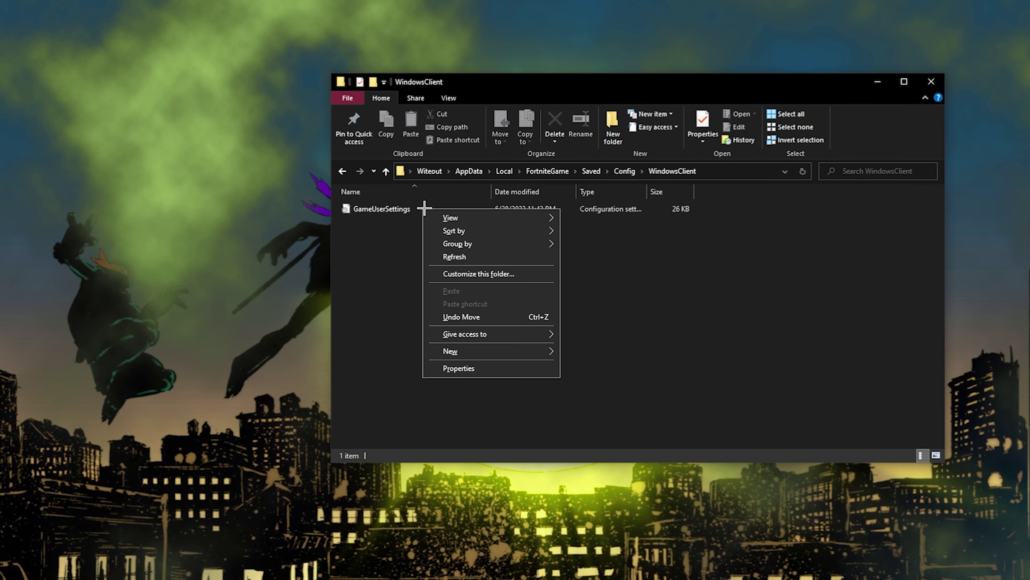
left_click(460, 366)
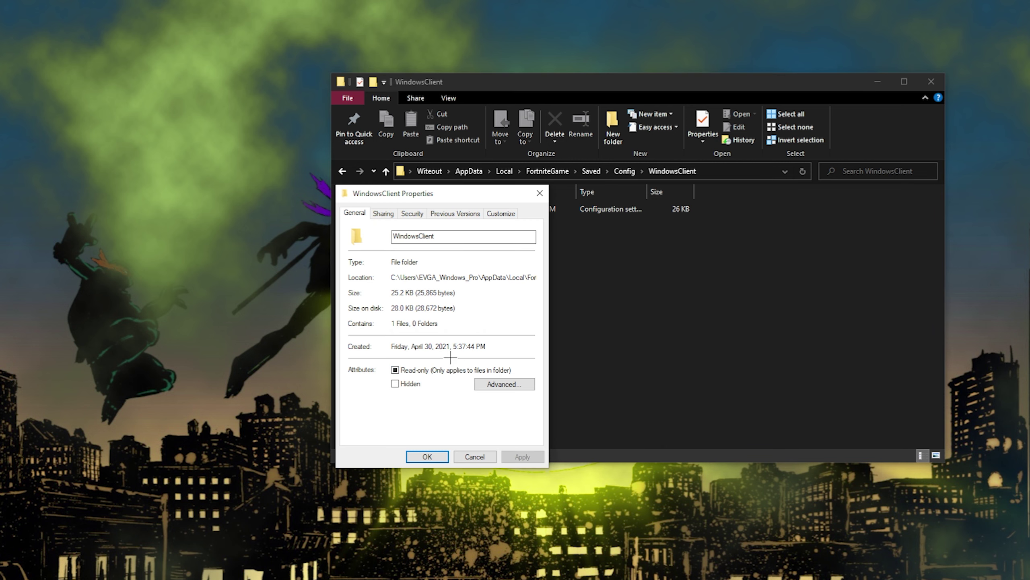
left_click(395, 370)
left_click(432, 452)
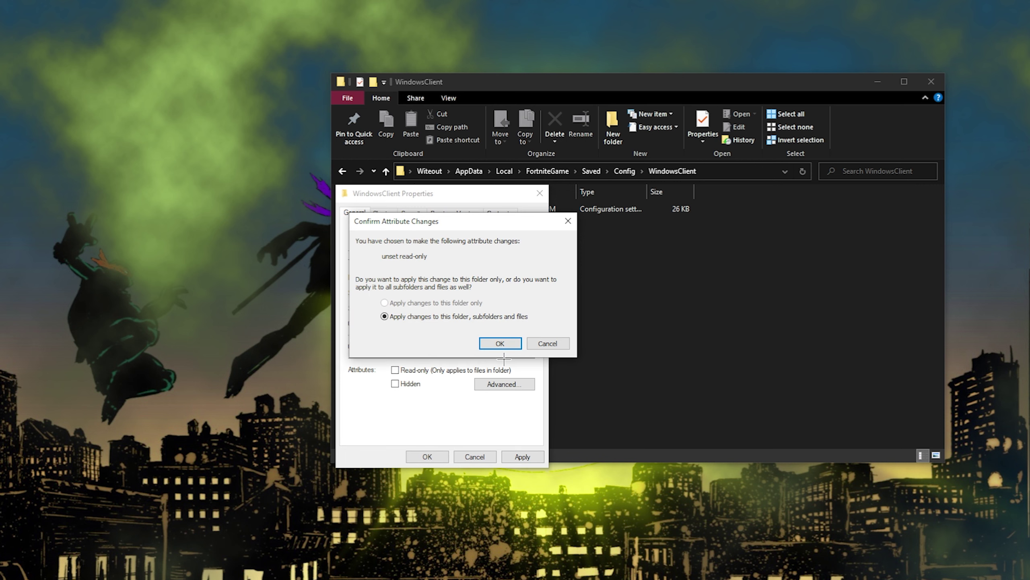
left_click(501, 343)
Step: Open GameUserSettings in Notepad, scroll to the resolution lines, and bring up Replace
double_click(446, 212)
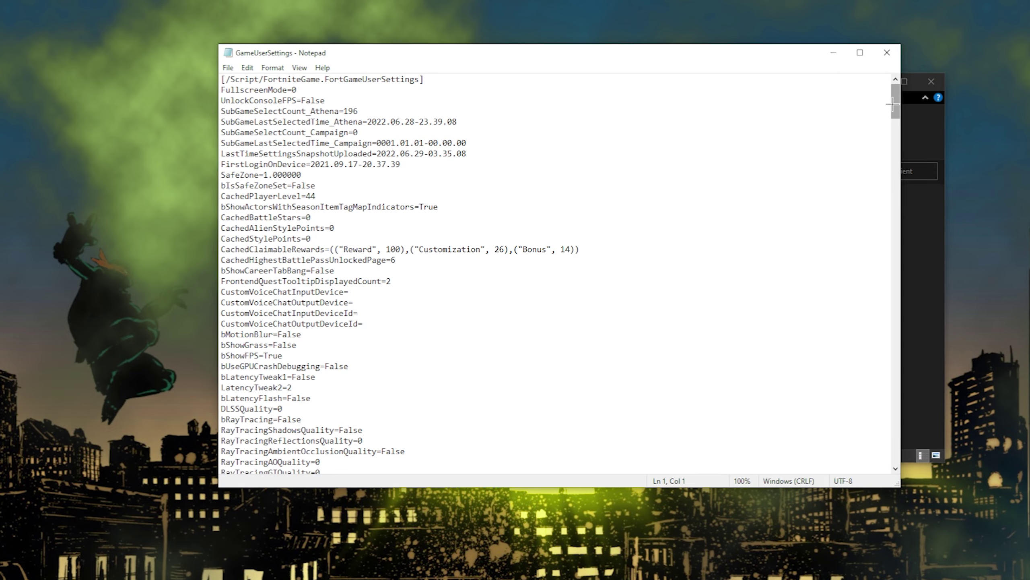
left_click_drag(893, 105, 865, 349)
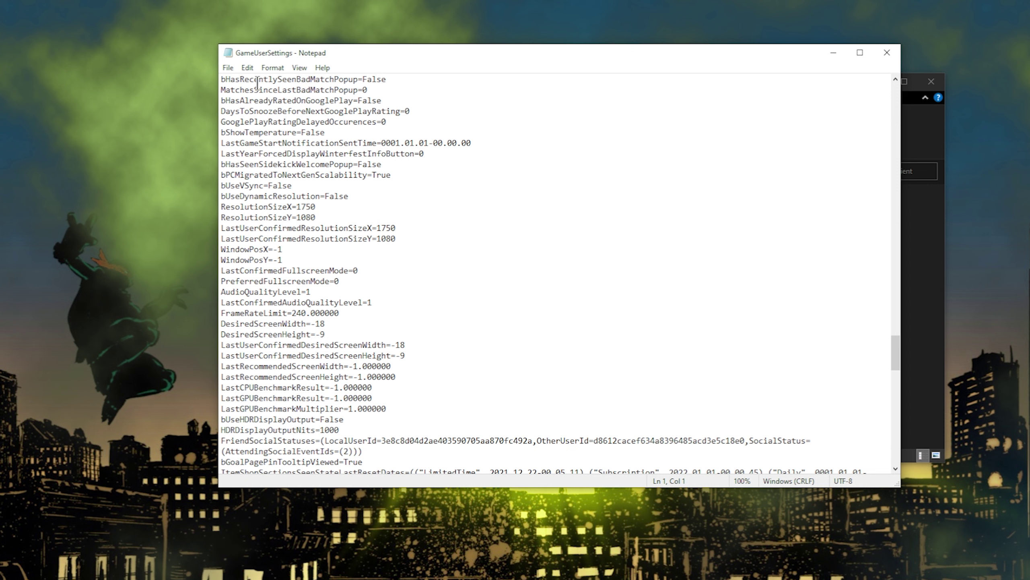
left_click(247, 68)
left_click(276, 204)
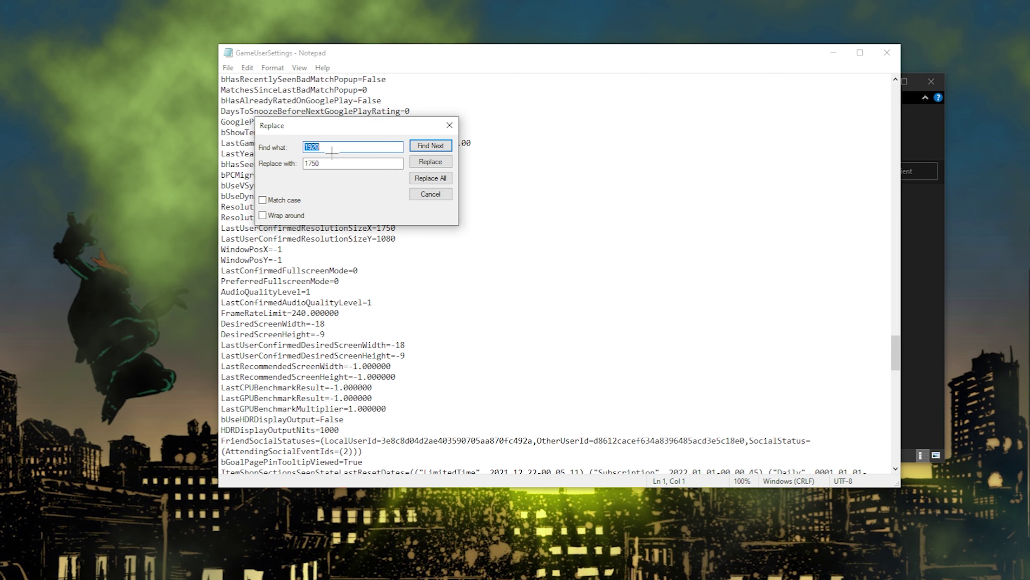
Step: Replace every 1920 with 1750 in GameUserSettings and close the Replace dialog
left_click_drag(335, 147, 292, 140)
left_click(341, 163)
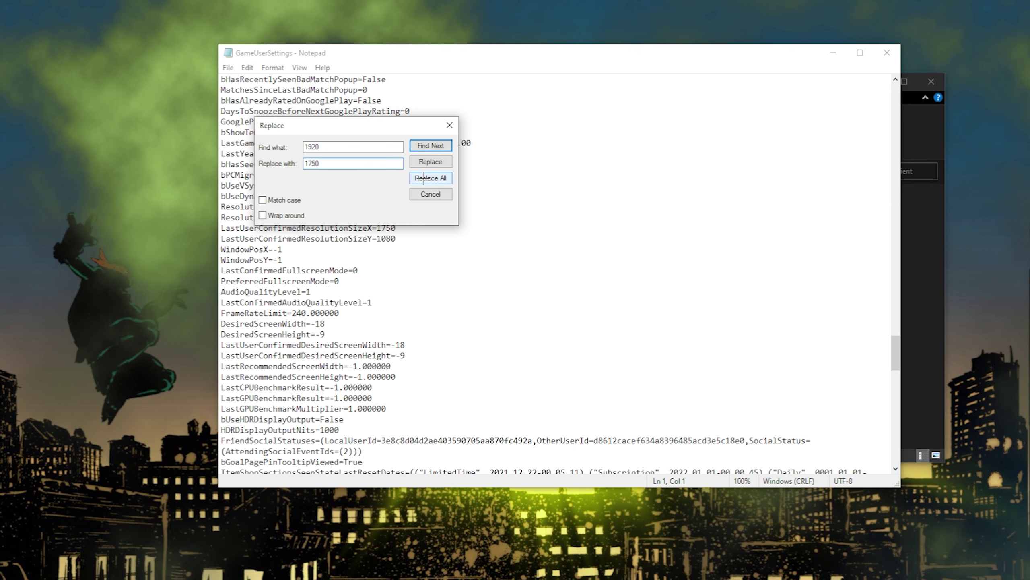
key("shift+Tab")
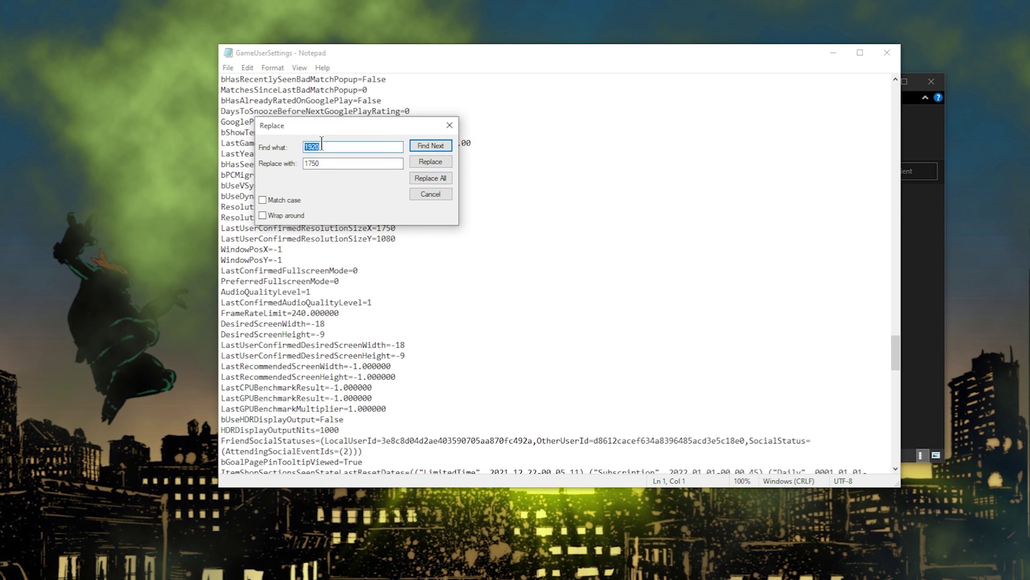
left_click(335, 148)
mouse_move(321, 164)
left_mouse_down()
mouse_move(305, 164)
mouse_move(316, 168)
left_mouse_up()
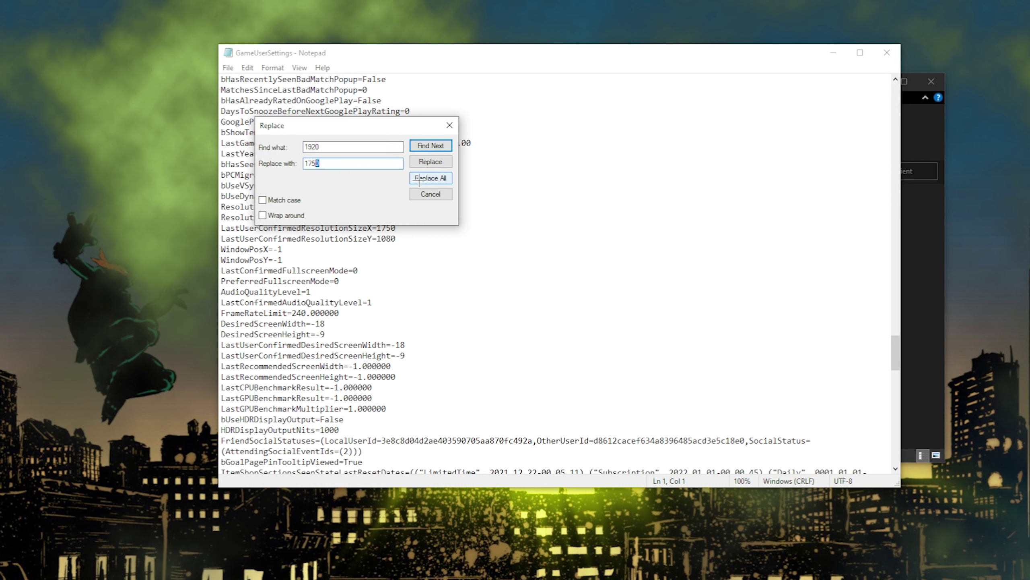
left_click(449, 125)
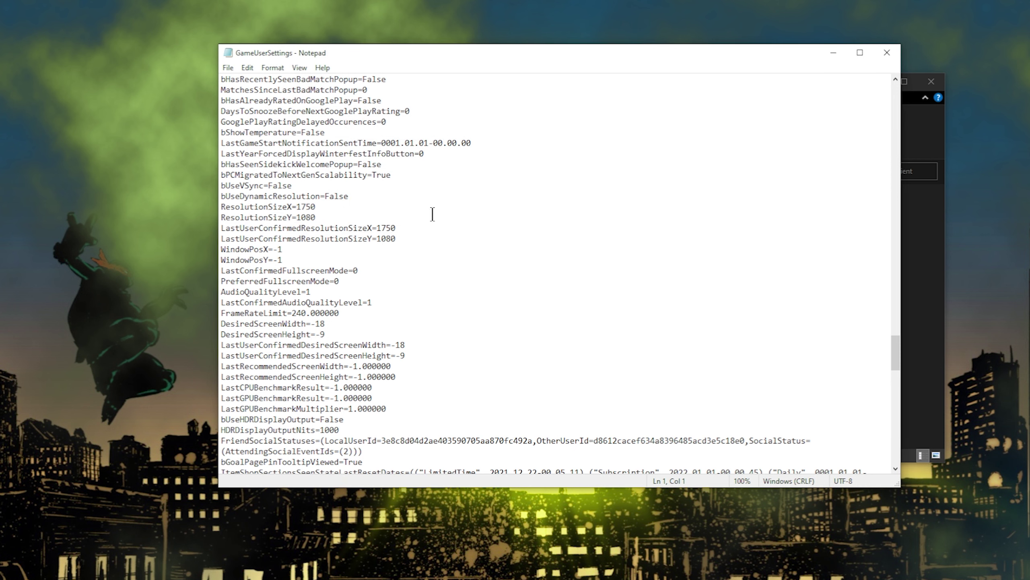
Step: Review the settings: ray tracing quality, bMotionBlur False, bShowGrass, and DLSSQuality 0
scroll(447, 254, "up", 1)
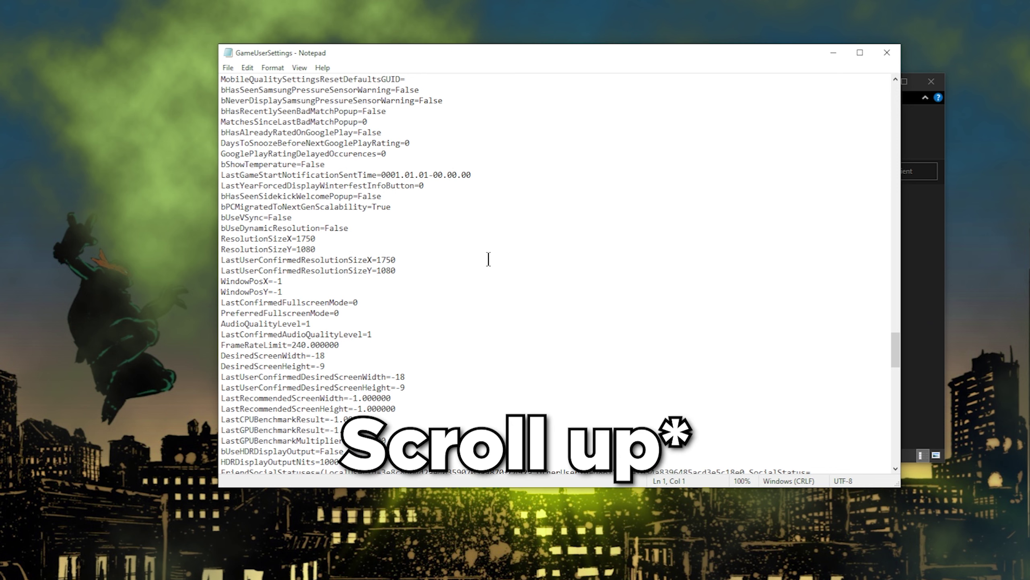
scroll(491, 259, "down", 20)
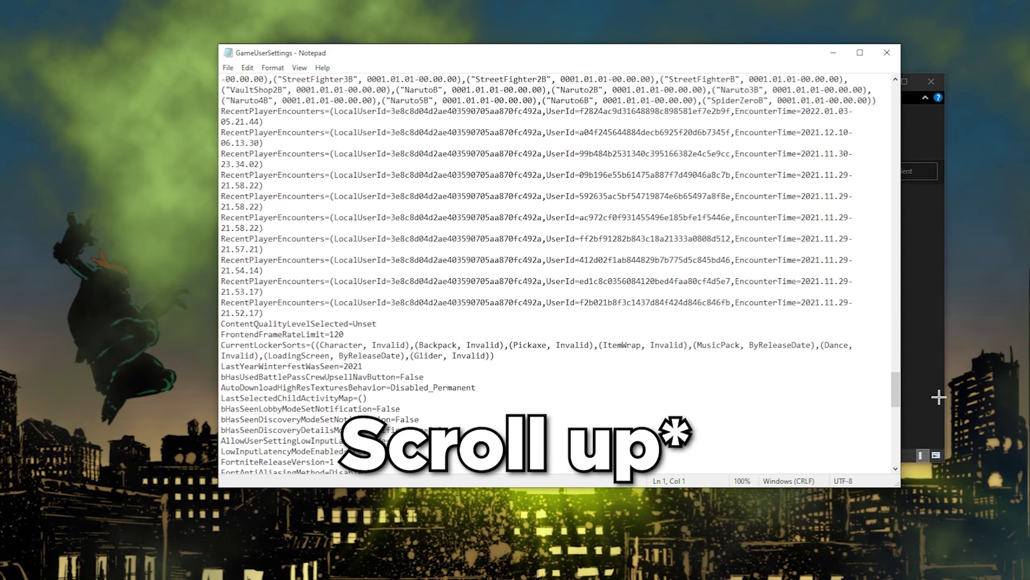
scroll(863, 323, "up", 15)
scroll(845, 230, "up", 15)
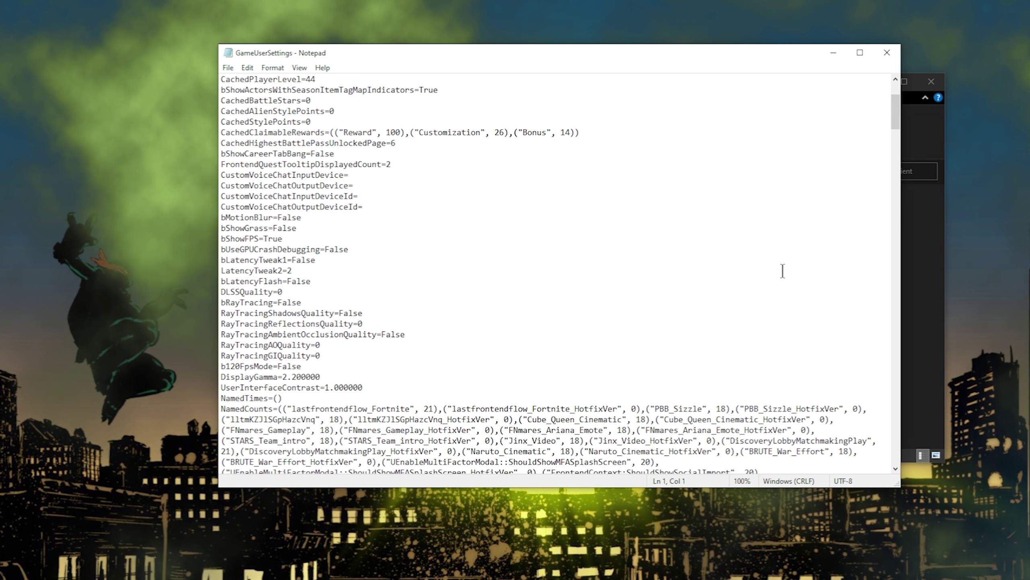
left_click_drag(895, 111, 895, 119)
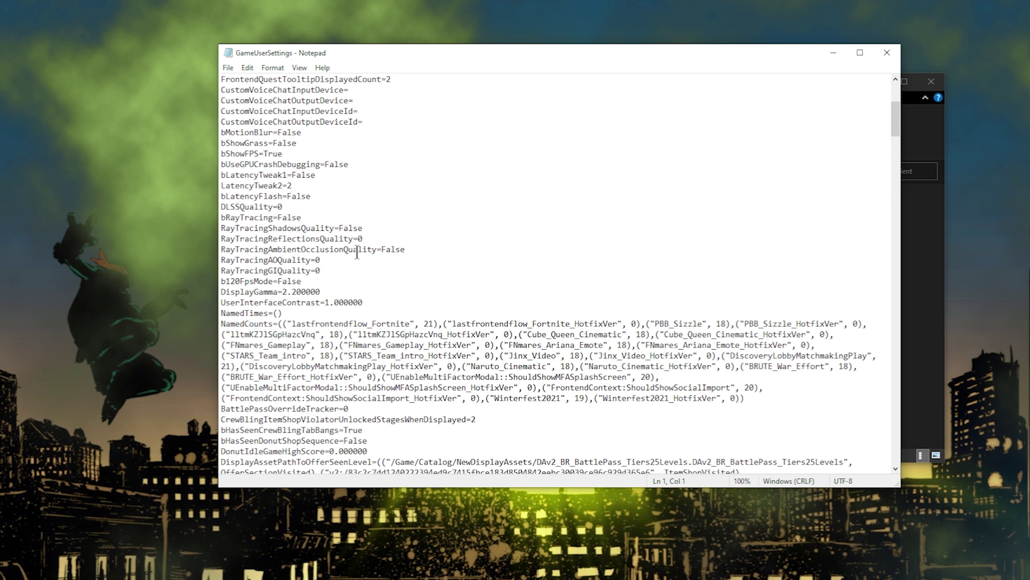
left_click(323, 259)
left_click_drag(302, 134, 281, 134)
left_click(320, 141)
left_click_drag(286, 206, 278, 207)
scroll(365, 303, "up", 2)
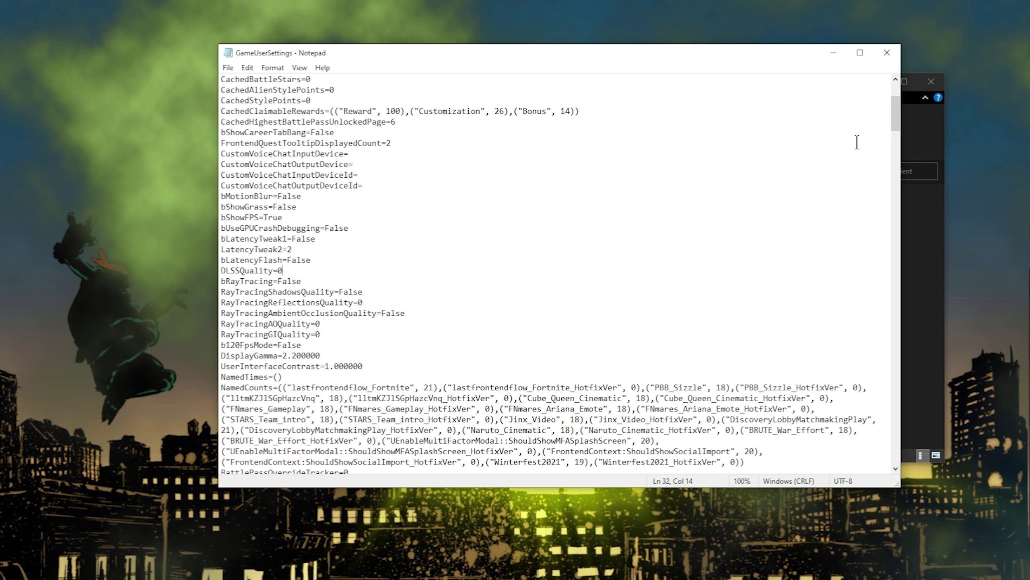
Step: Save GameUserSettings and close Notepad
left_click(228, 67)
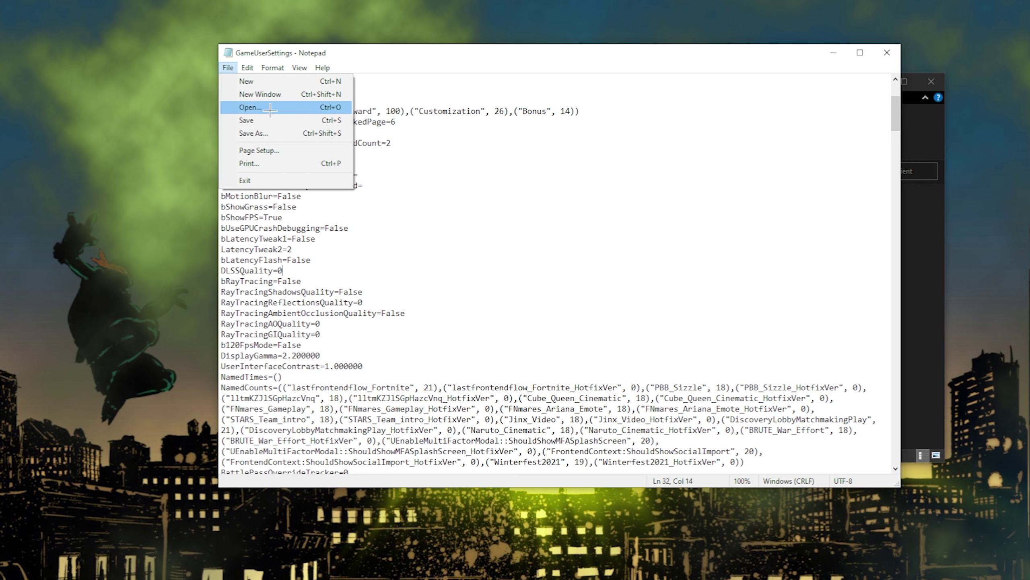
left_click(302, 122)
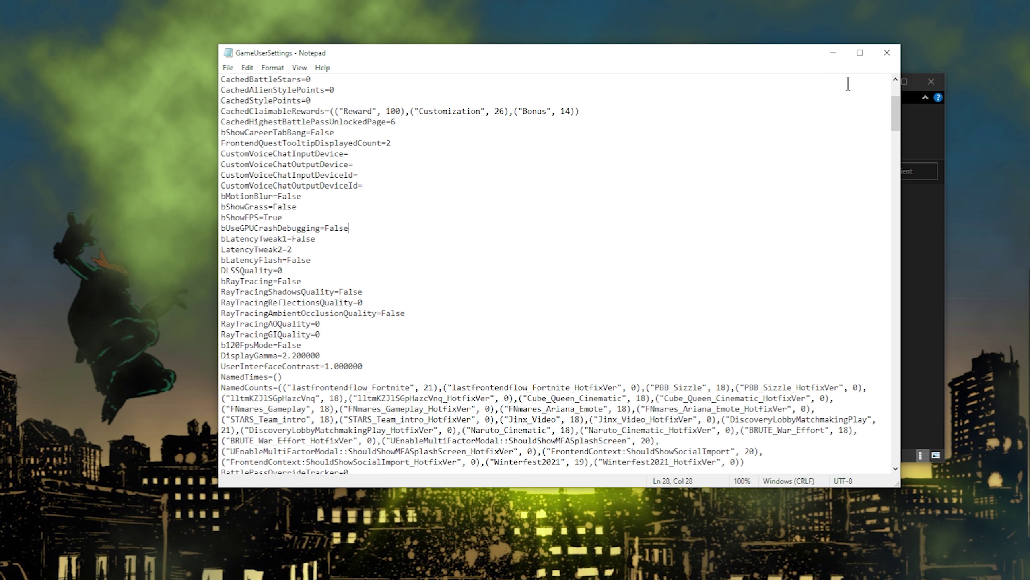
left_click(887, 52)
Step: Make GameUserSettings read-only in its Properties and close the WindowsClient folder window
right_click(447, 207)
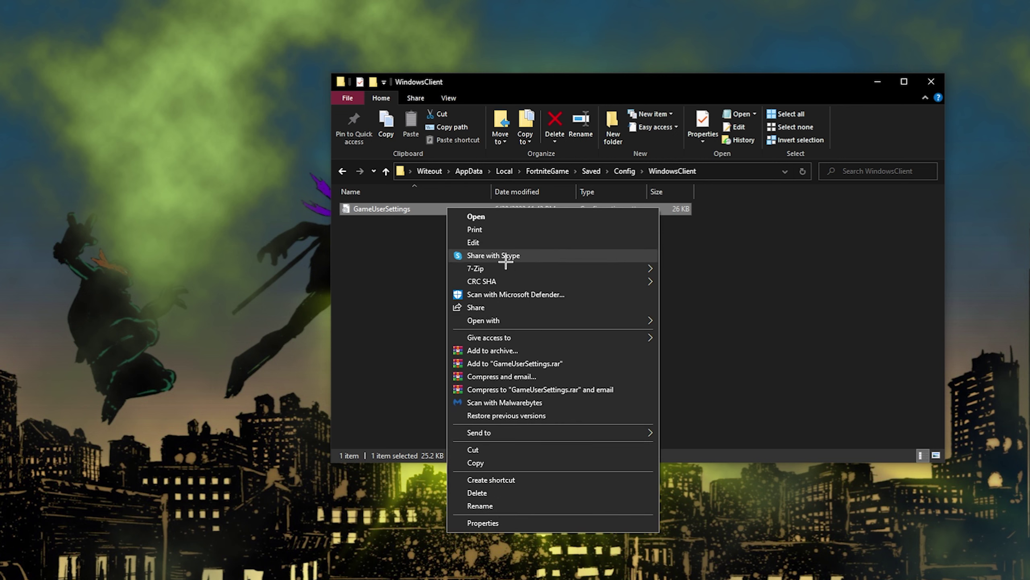
left_click(528, 520)
left_click(510, 431)
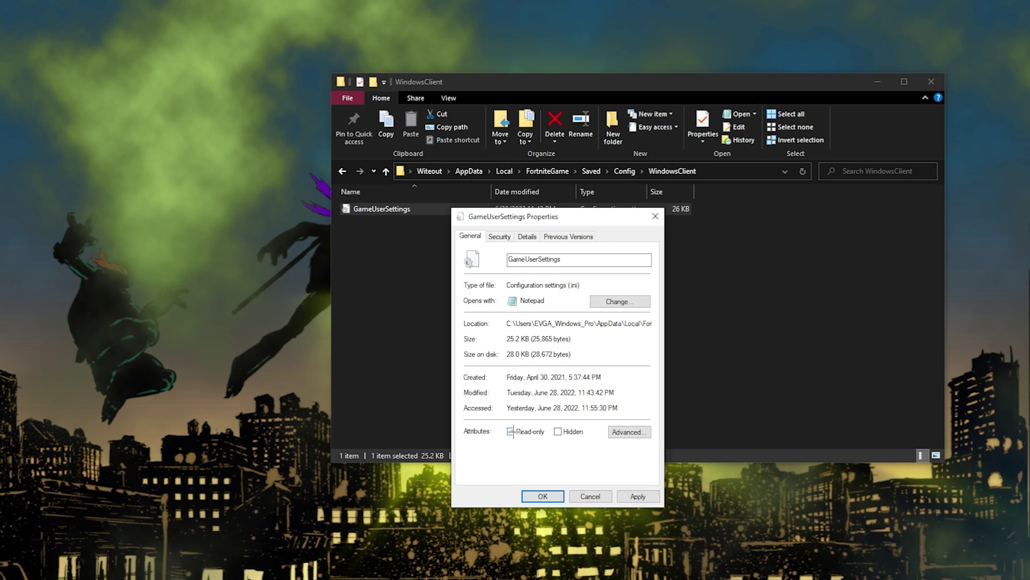
left_click(539, 495)
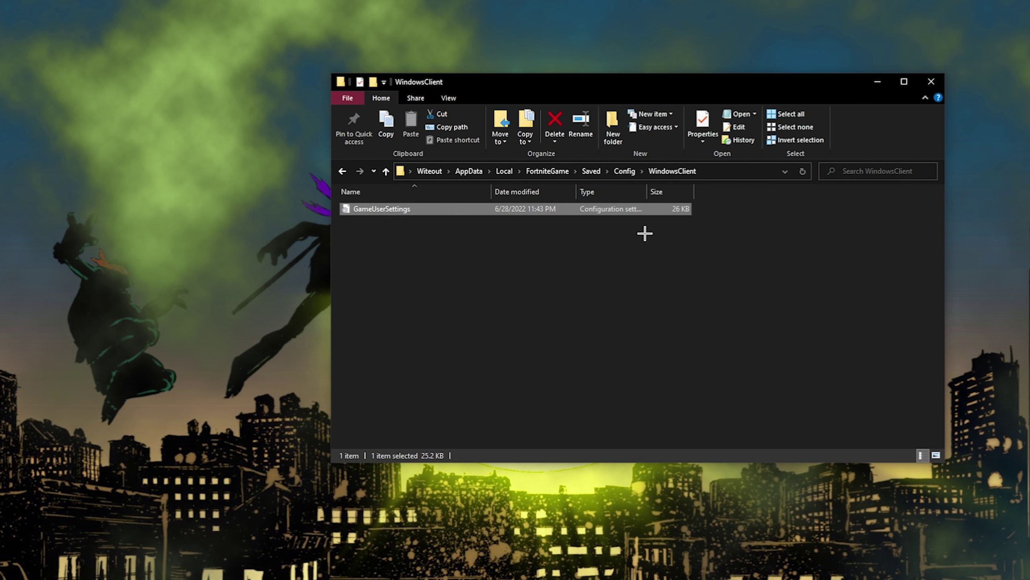
left_click(623, 246)
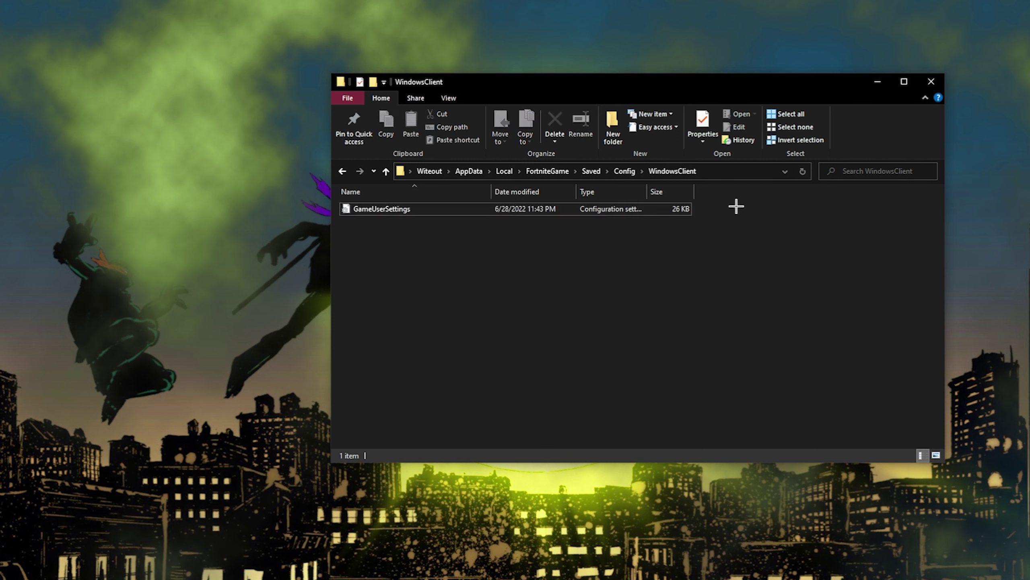
left_click(932, 82)
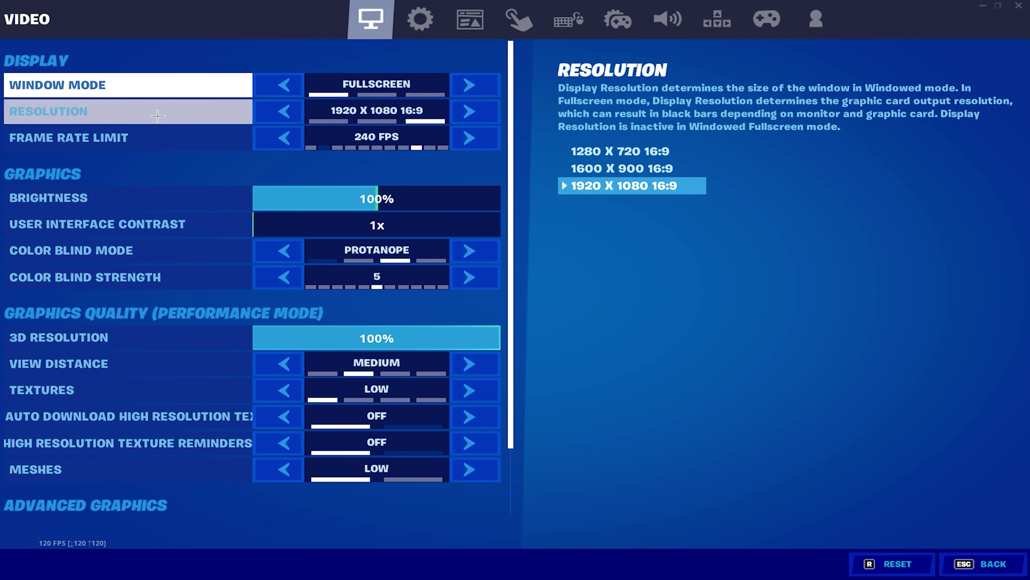
Step: On Fortnite's Video settings, drag 3D Resolution from 100% down to 80%
left_click(420, 19)
left_click(370, 19)
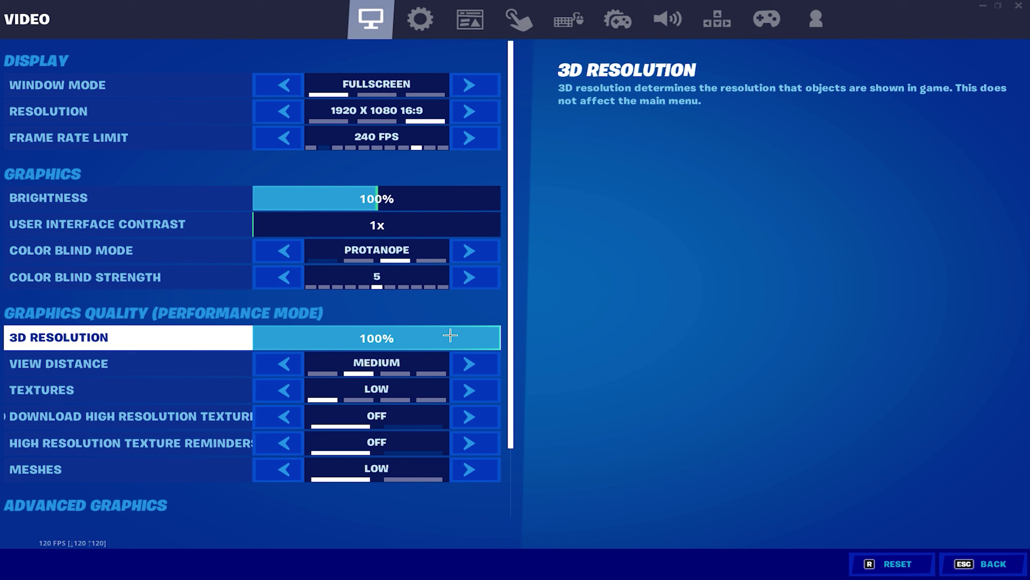
left_click_drag(482, 334, 450, 332)
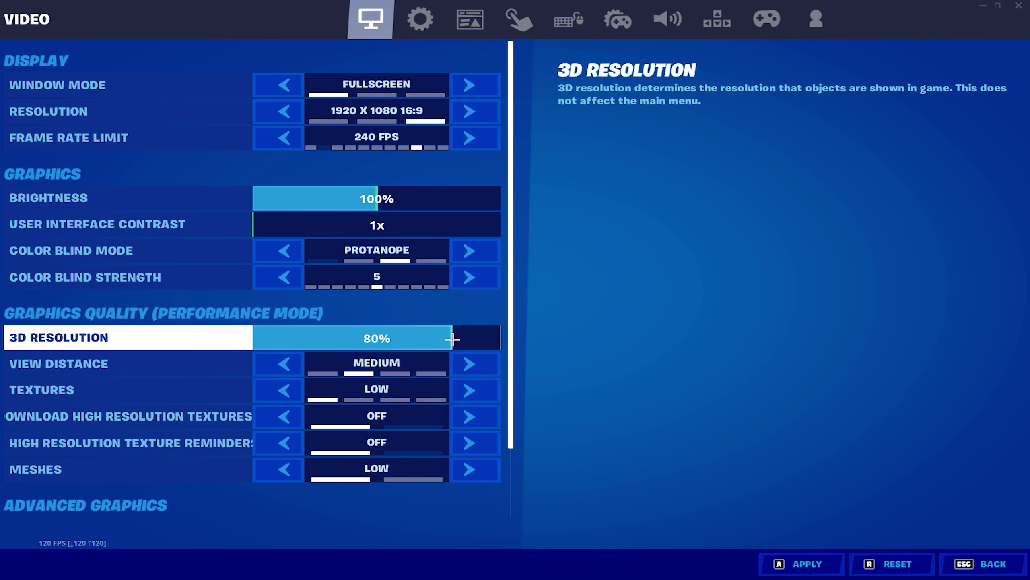
Step: Set Fortnite's View Distance to Near
scroll(448, 343, "down", 1)
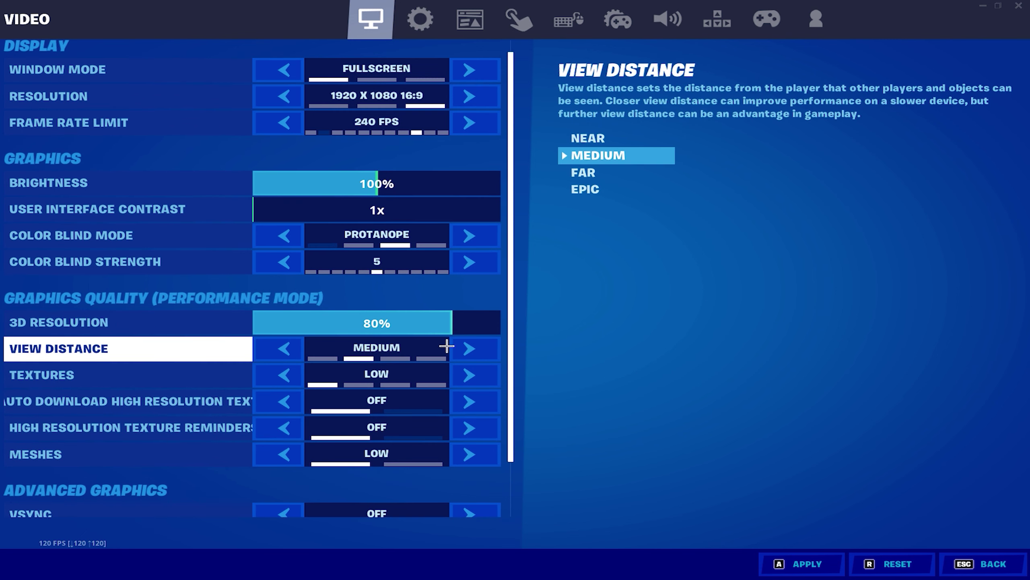
left_click(288, 350)
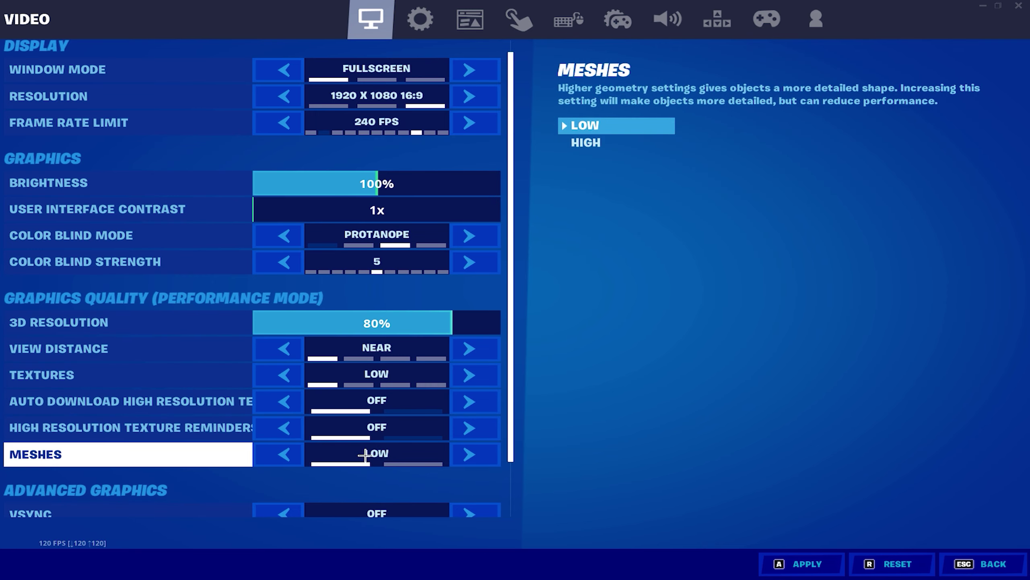
left_click_drag(512, 417, 519, 472)
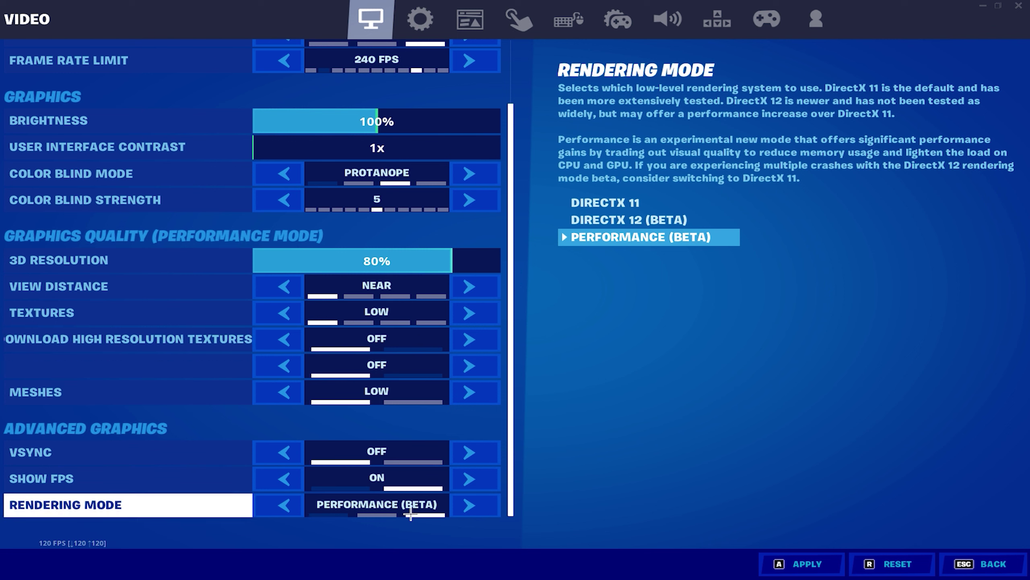
Step: Keep Rendering Mode on Performance (Beta) and move to the Audio settings
left_click(304, 505)
left_click(304, 505)
left_click(469, 505)
left_click(469, 505)
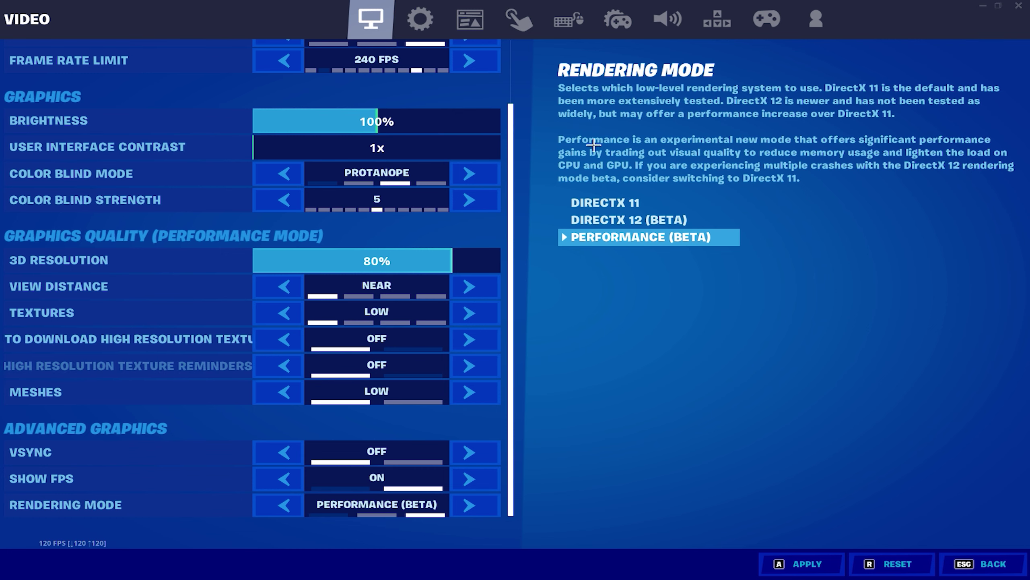
left_click(663, 25)
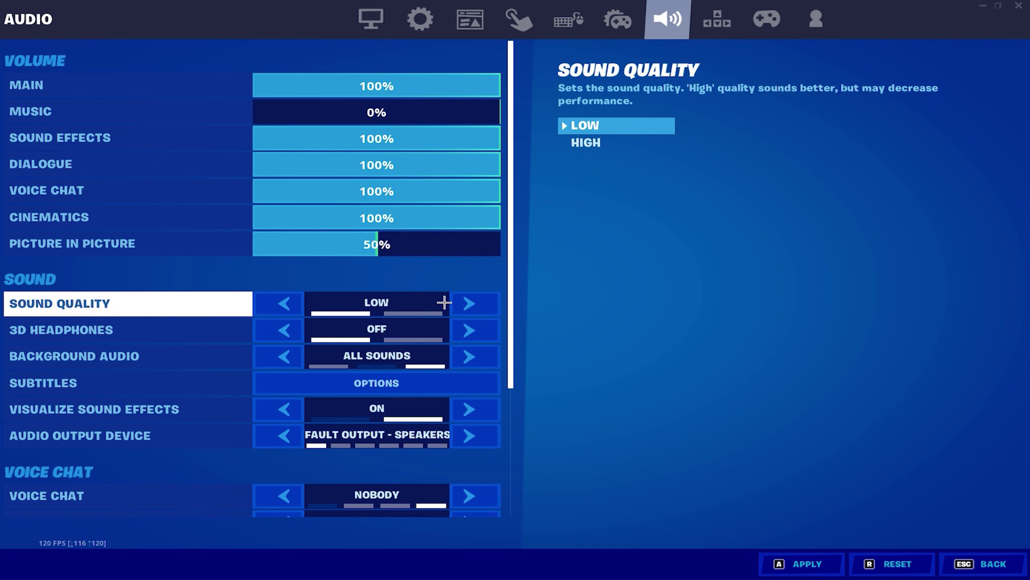